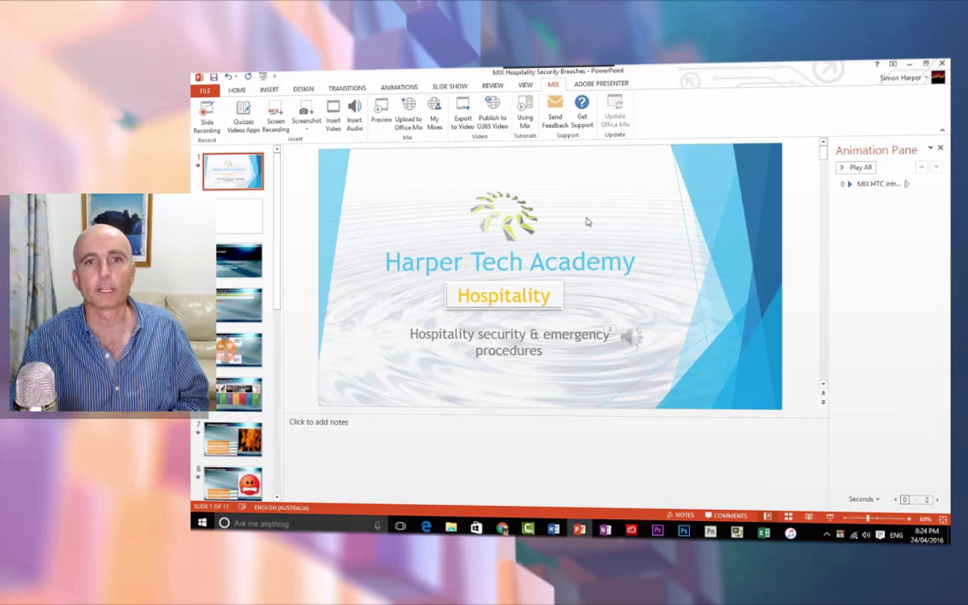
Step: Examine the content and notes of slides 1 to 7, from the title slide to the fire emergency slide
mouse_move(632, 338)
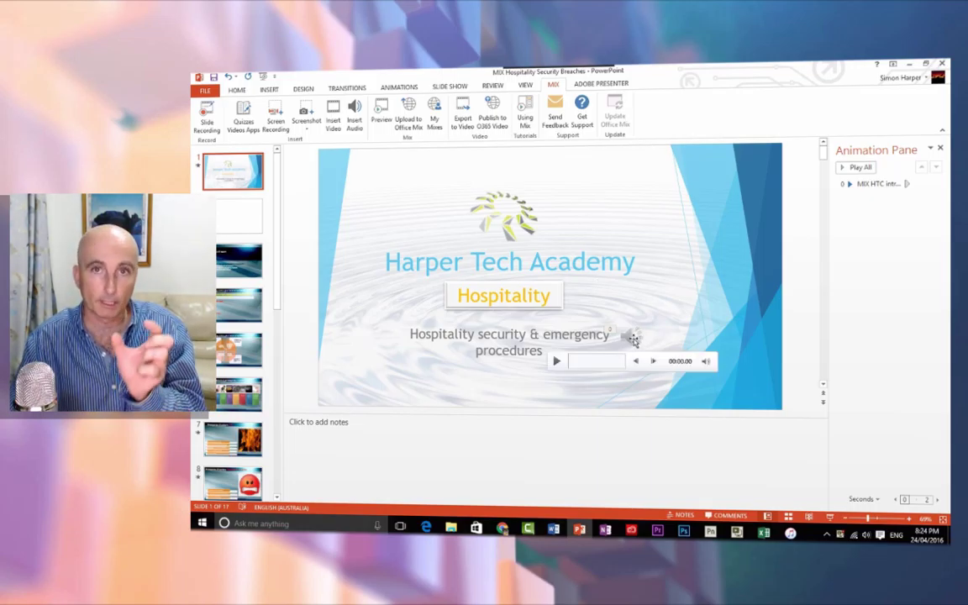
left_click(237, 220)
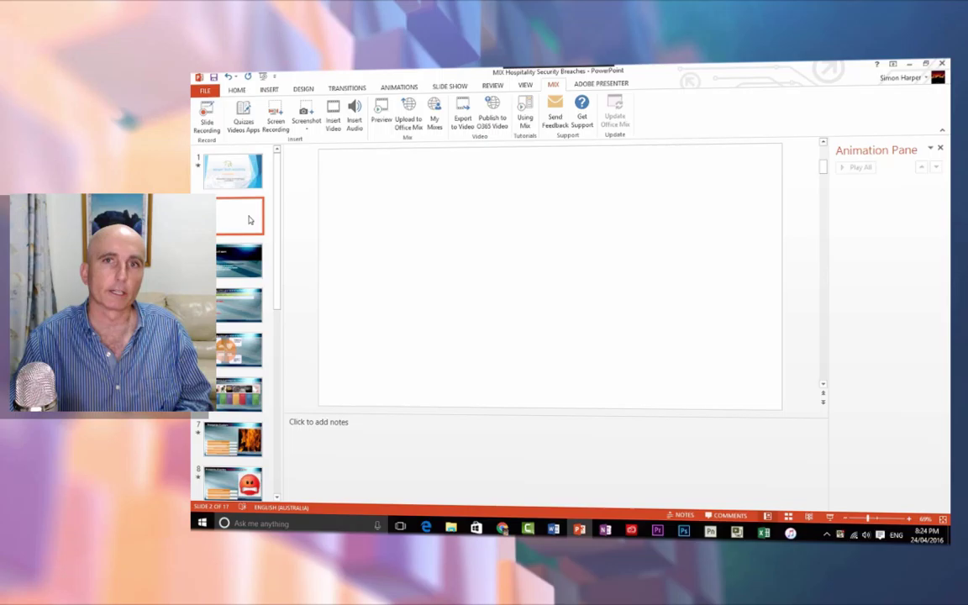
key("Down")
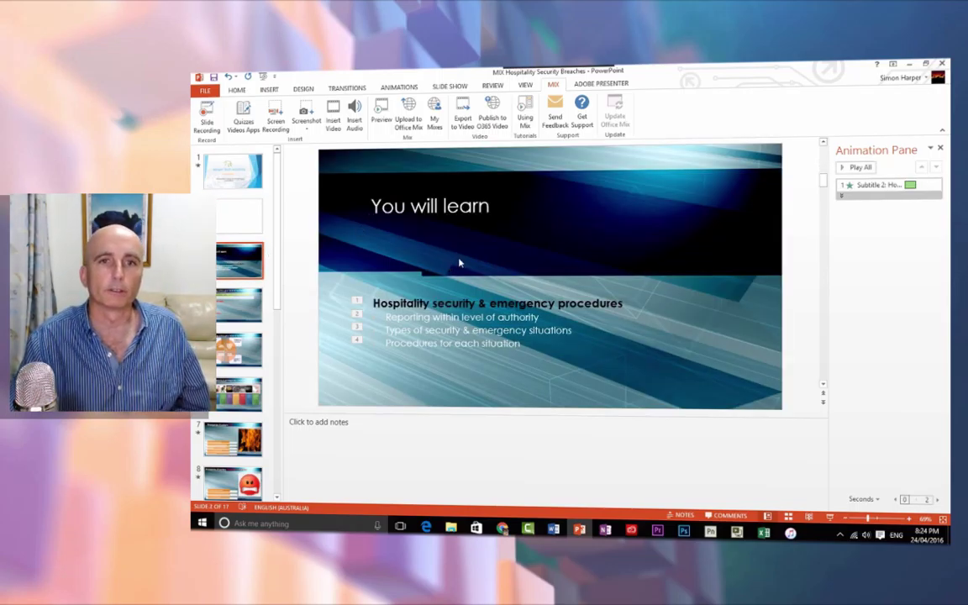
left_click(244, 311)
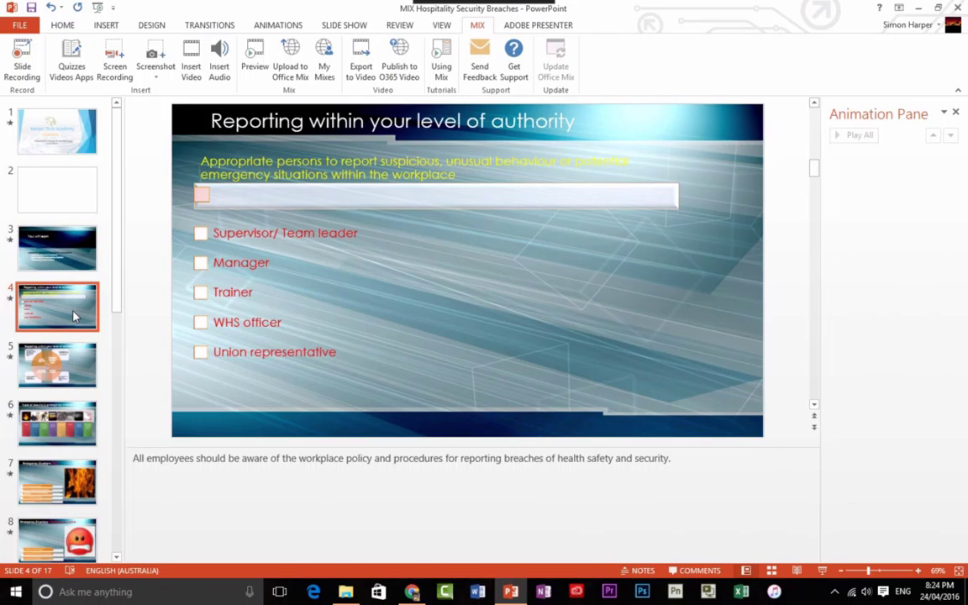
left_click(77, 366)
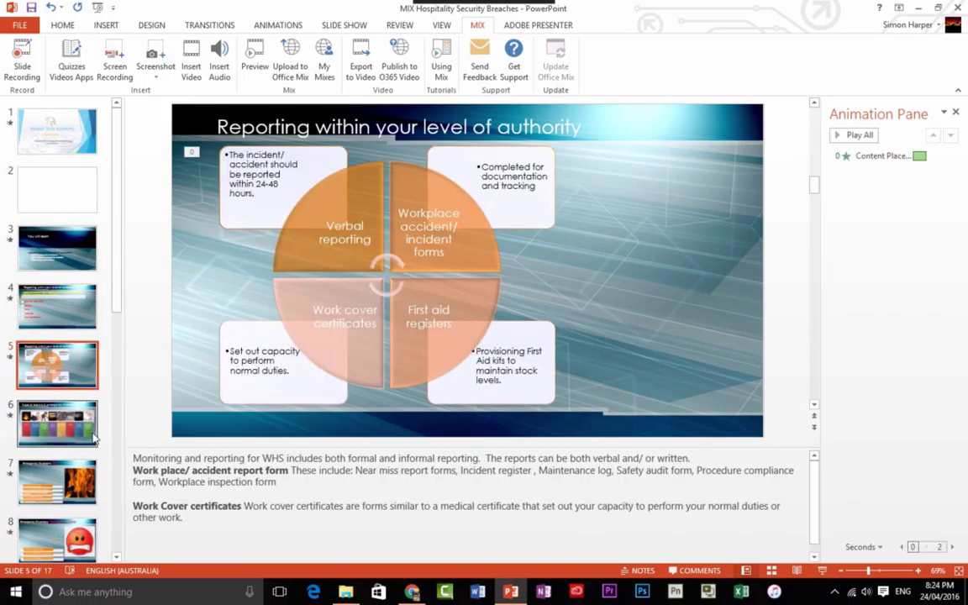
left_click(80, 420)
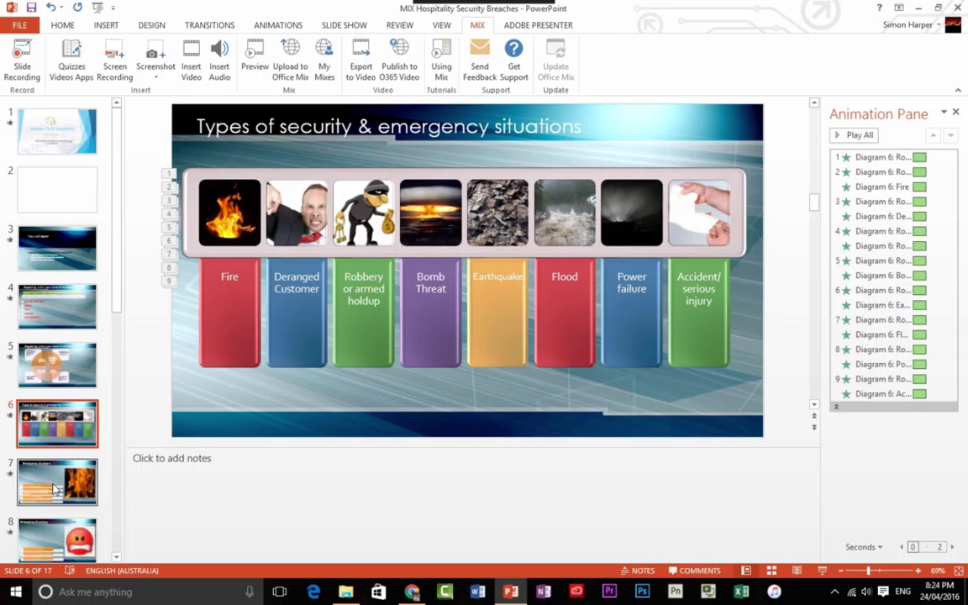
left_click(53, 481)
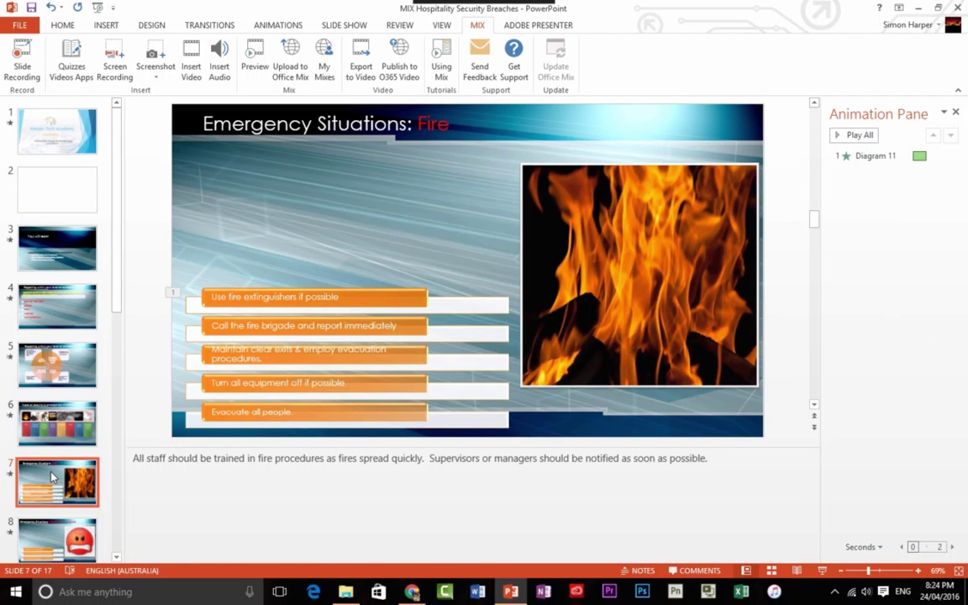
left_click(86, 366)
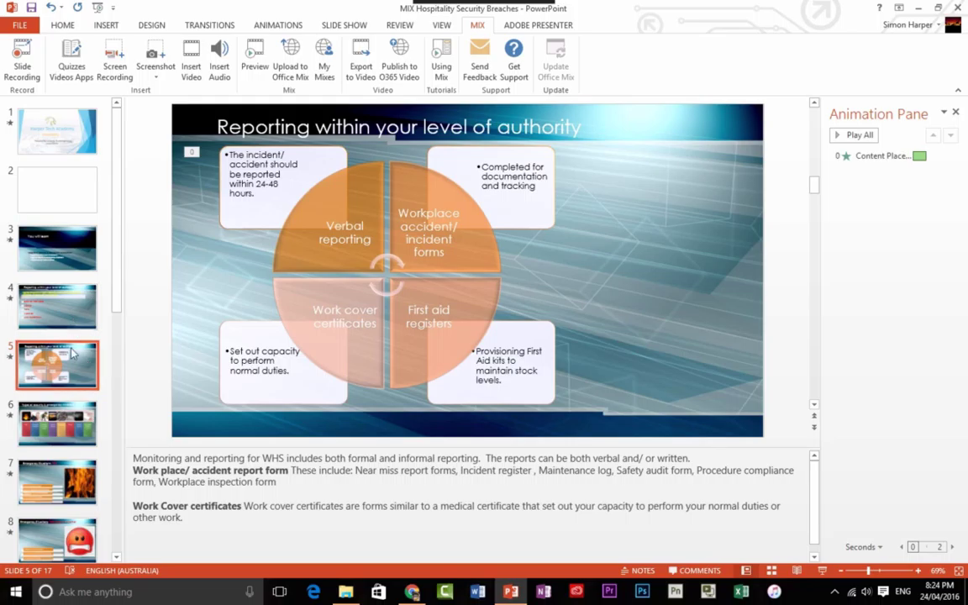
Step: Inspect the animation settings of the slide 4 SmartArt list, hiding the Animation Pane and showing it again
left_click(49, 311)
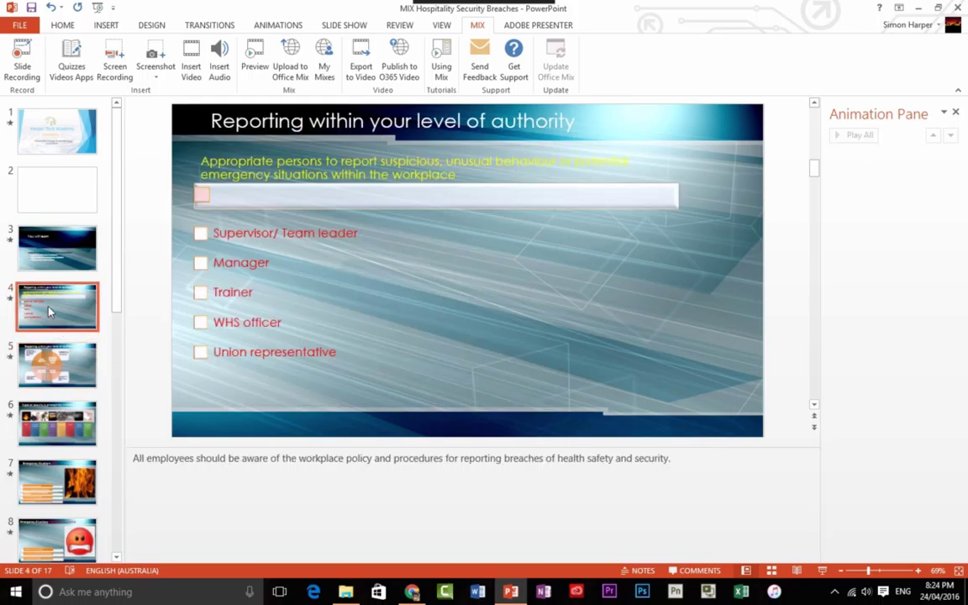
left_click(370, 247)
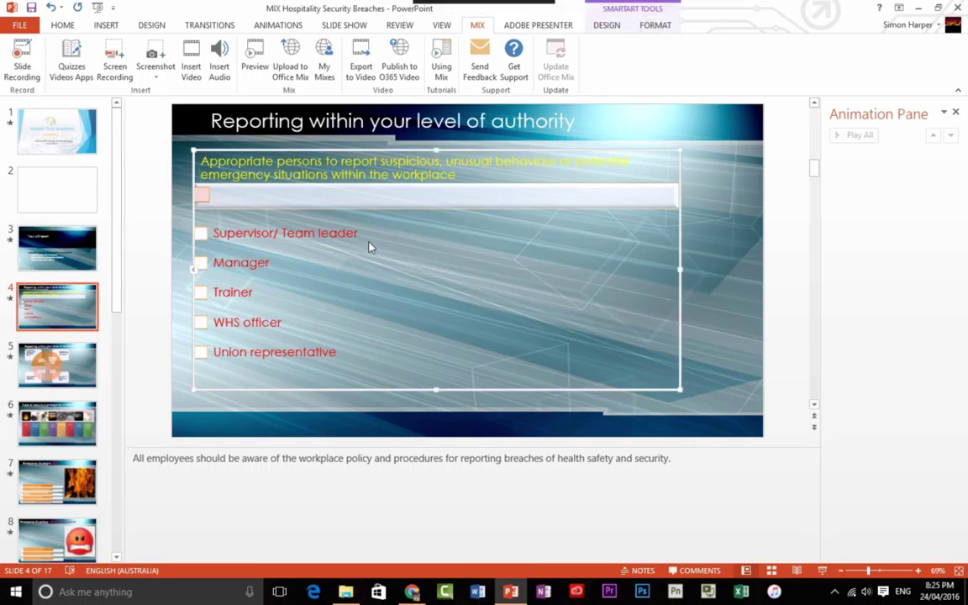
left_click(279, 26)
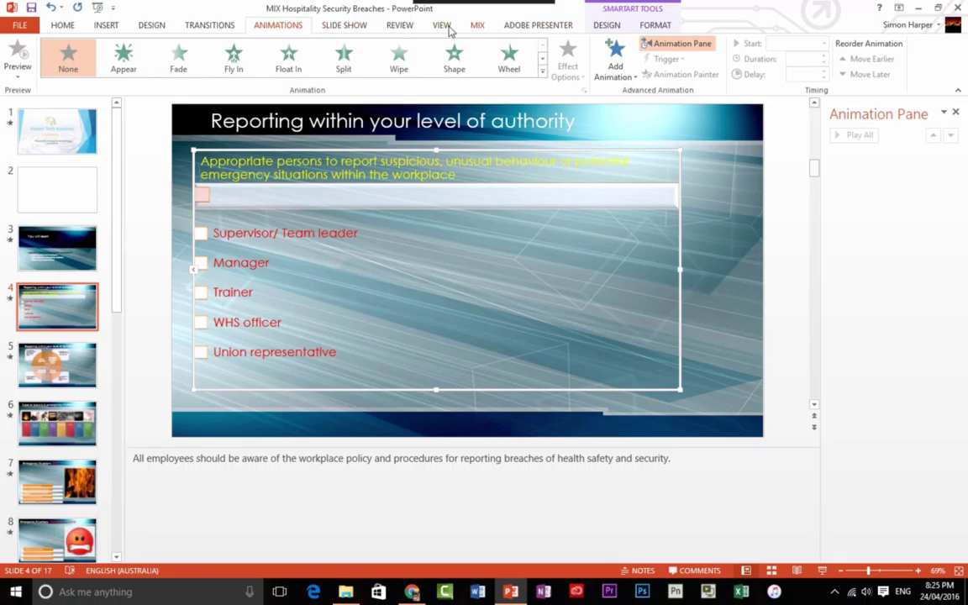
left_click(679, 45)
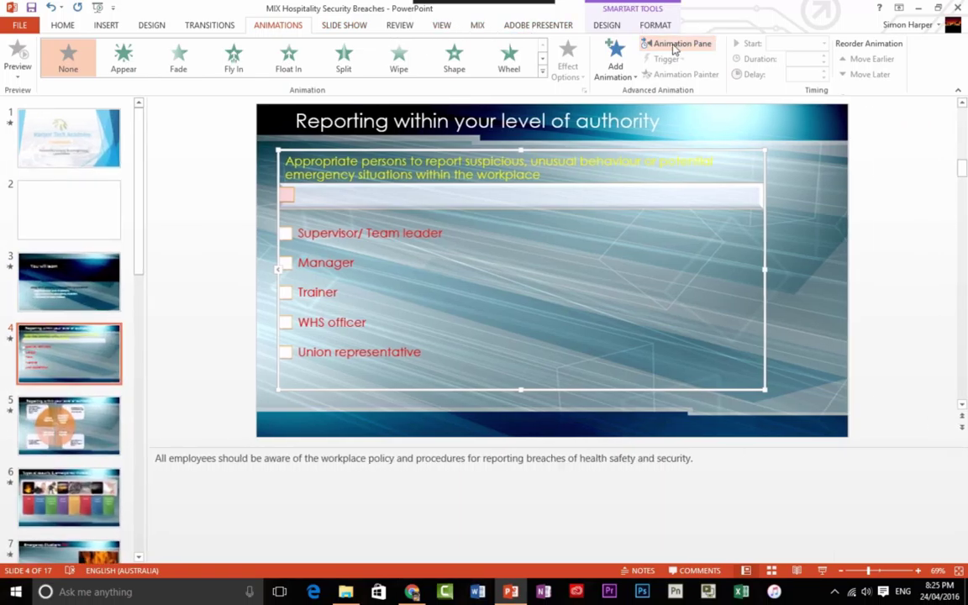
left_click(679, 45)
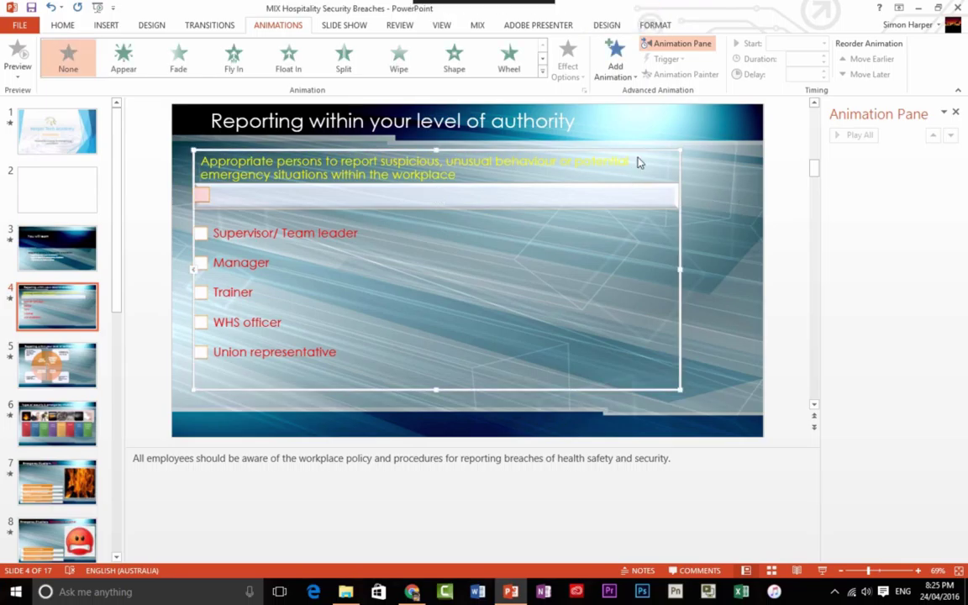
Step: Play the animation of the circular reporting diagram on slide 5
left_click(42, 346)
left_click(407, 200)
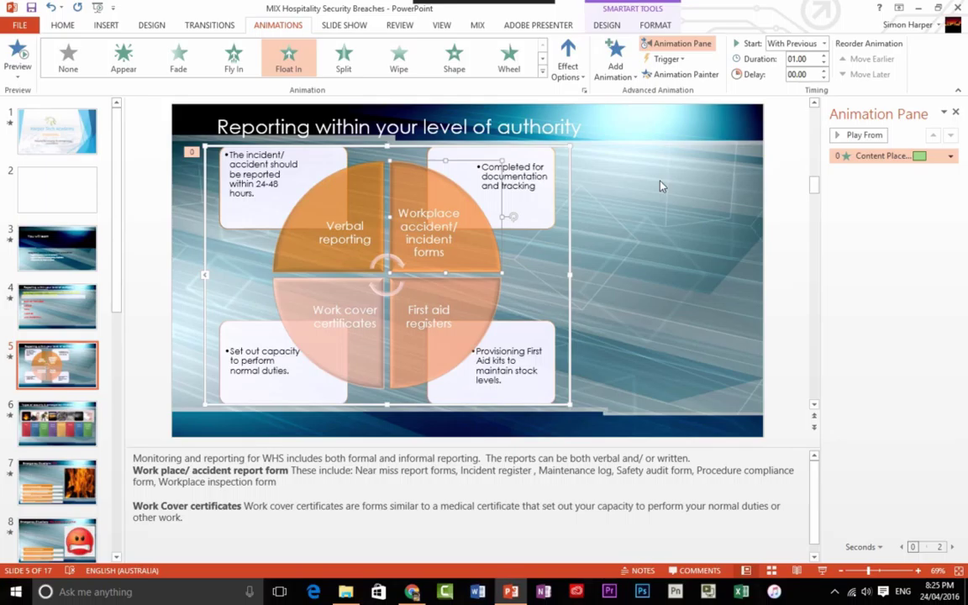
left_click(864, 134)
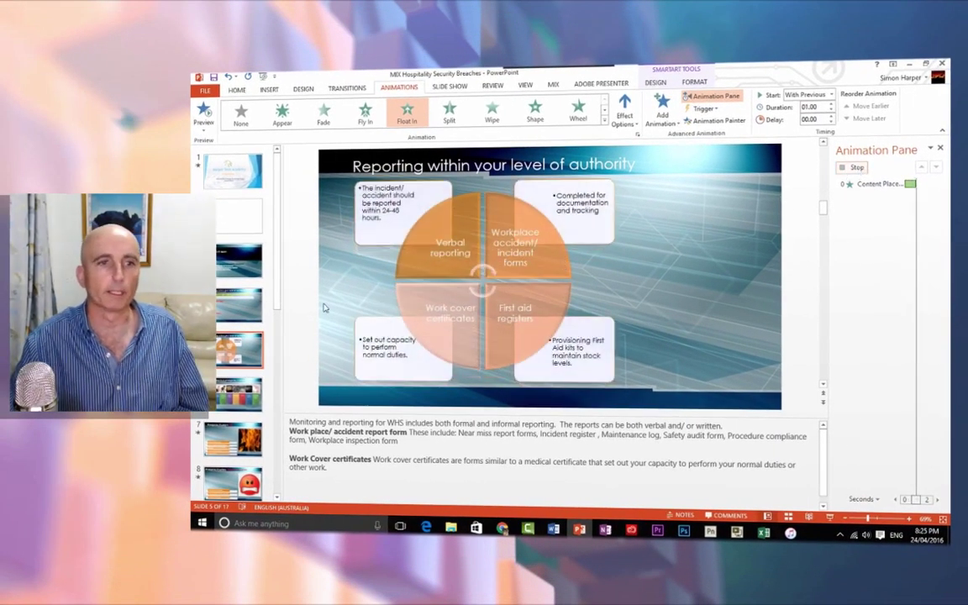
Step: Play all animations of the security and emergency types diagram on slide 6
scroll(236, 318, "down", 3)
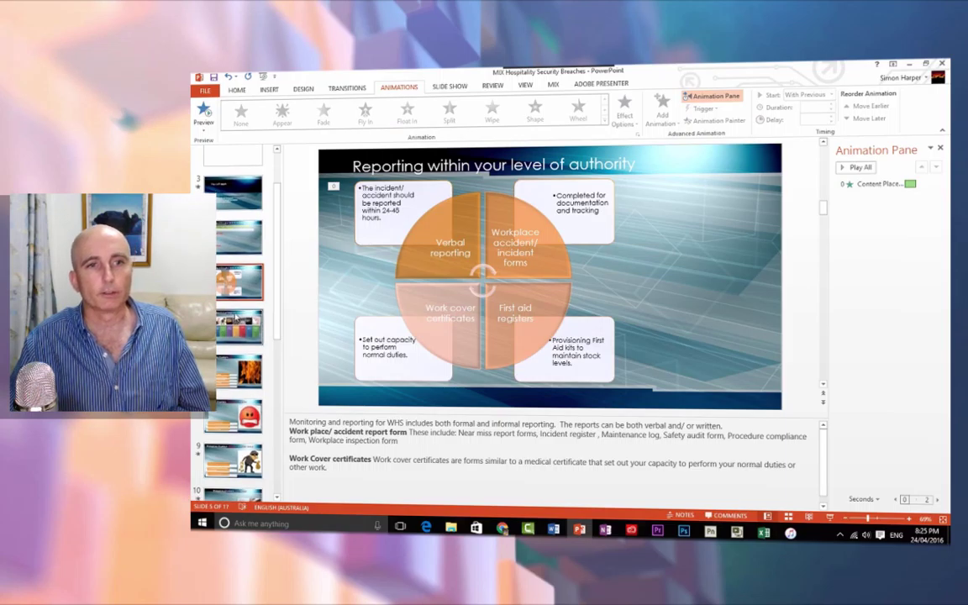
left_click(240, 326)
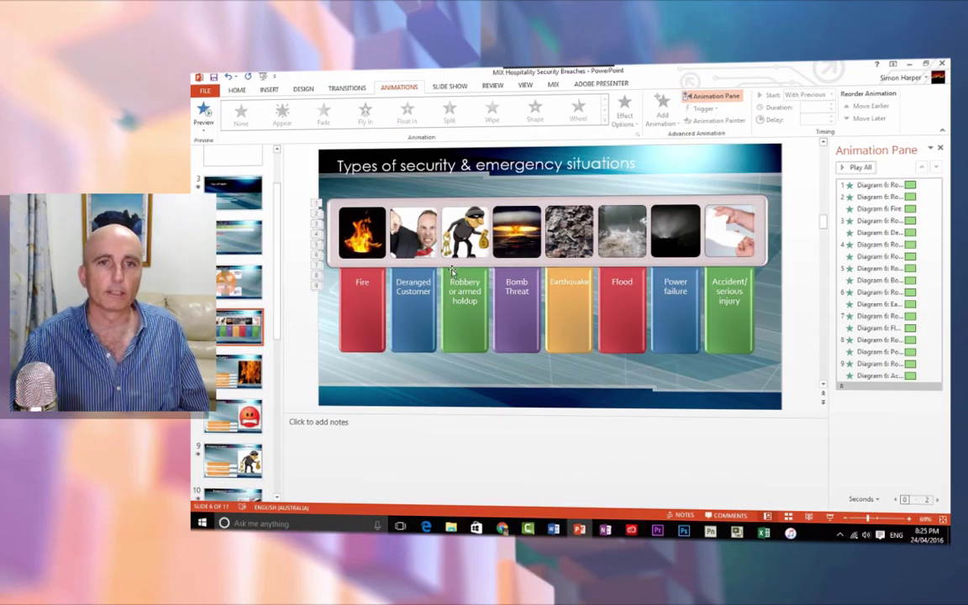
left_click(861, 168)
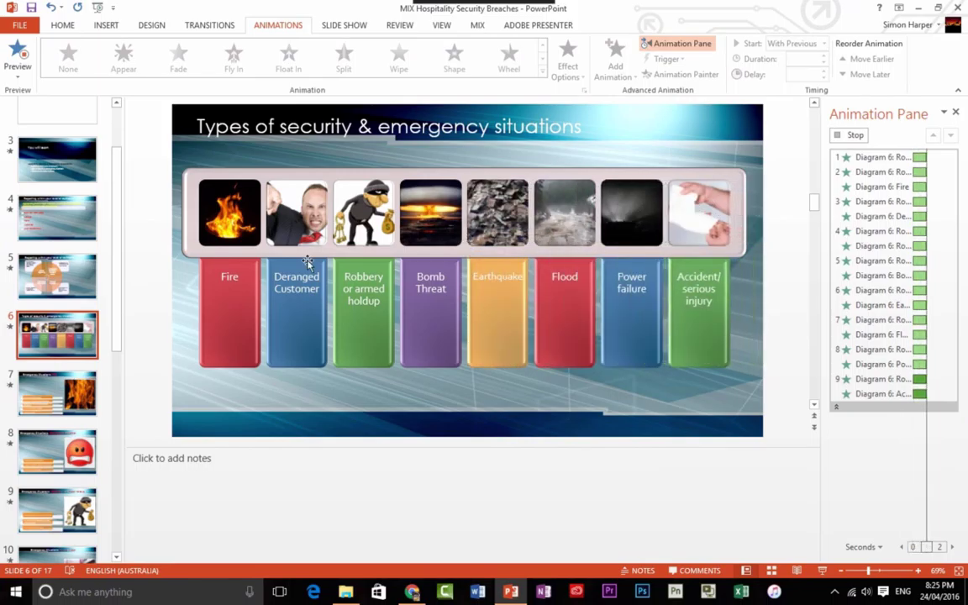
Step: Browse the Office Mix quizzes, polls and apps available for slide 16, and close the store without adding any
scroll(56, 367, "down", 5)
scroll(55, 367, "down", 2)
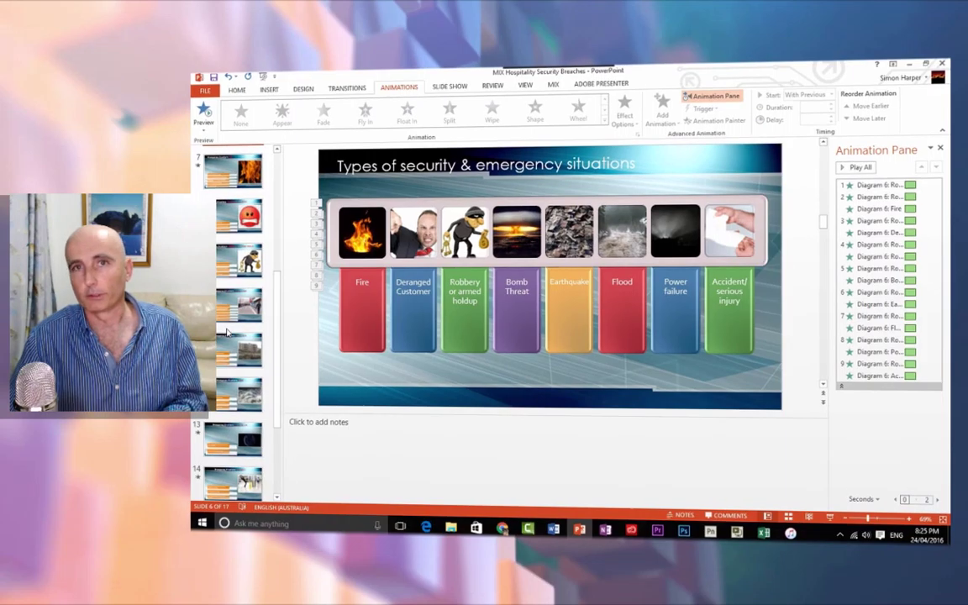
scroll(217, 370, "down", 3)
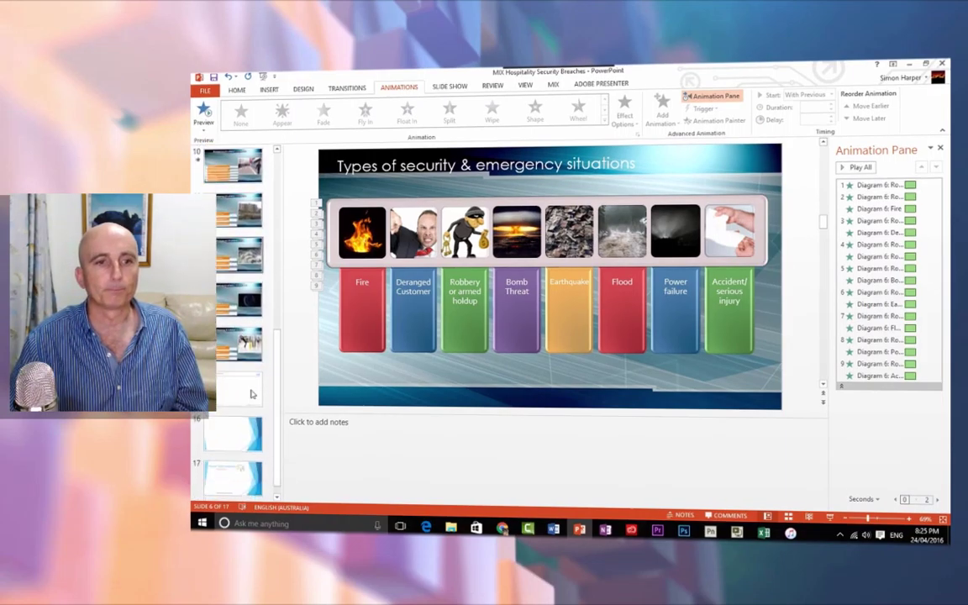
left_click(554, 85)
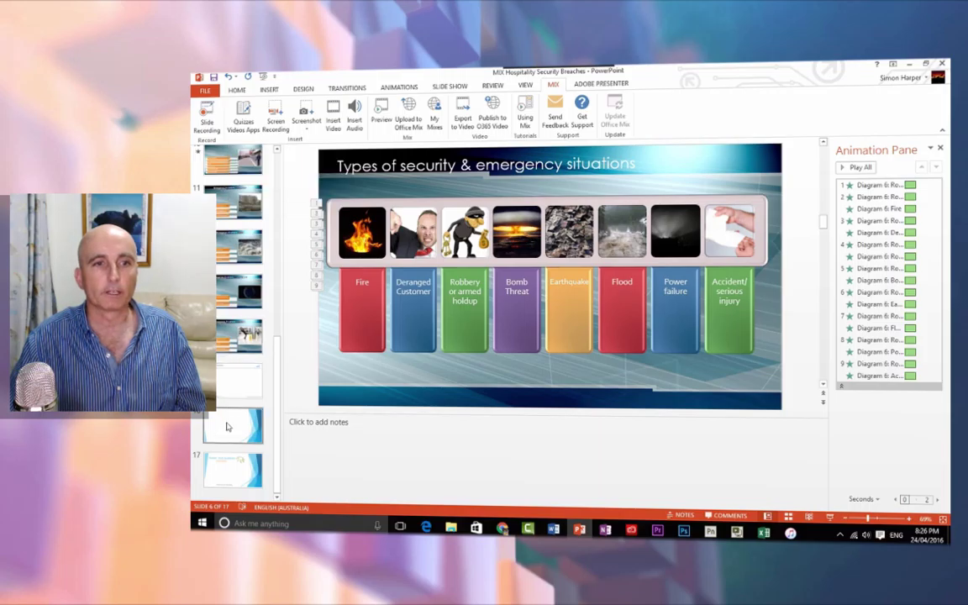
left_click(233, 426)
left_click(245, 119)
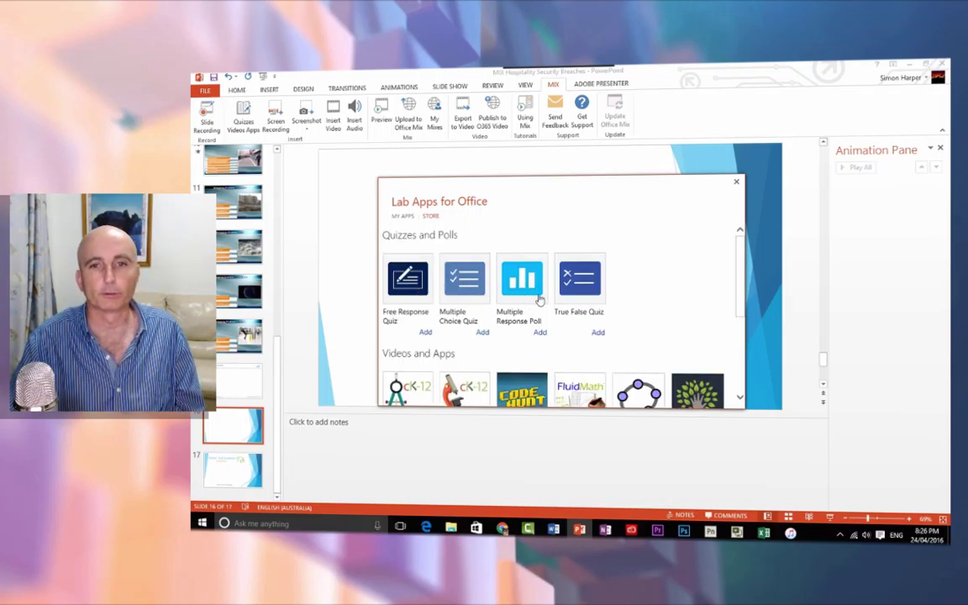
scroll(416, 282, "down", 3)
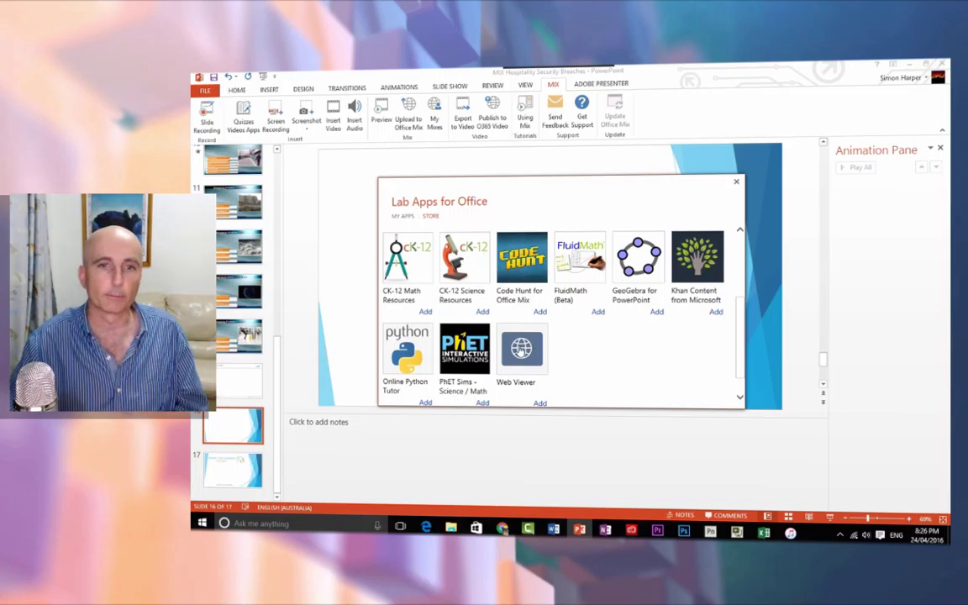
left_click(736, 182)
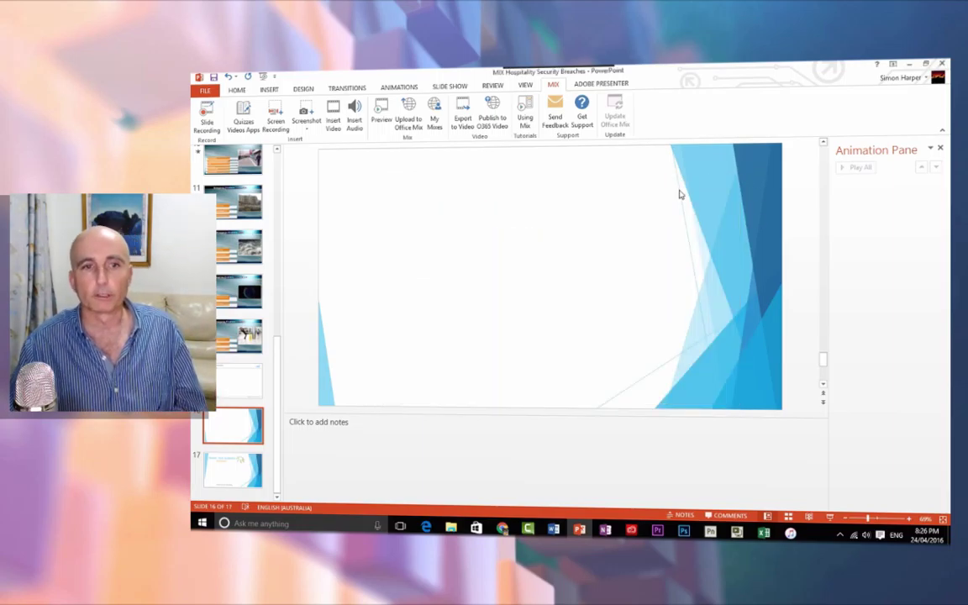
Step: View the web page address used by the Web Viewer on slide 15 and return it to preview
left_click(233, 382)
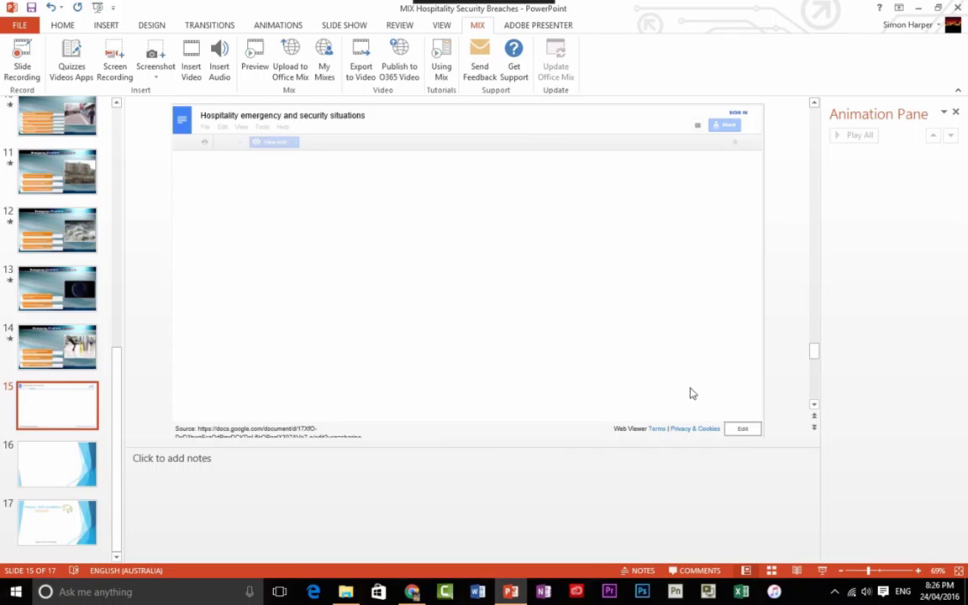
left_click(742, 429)
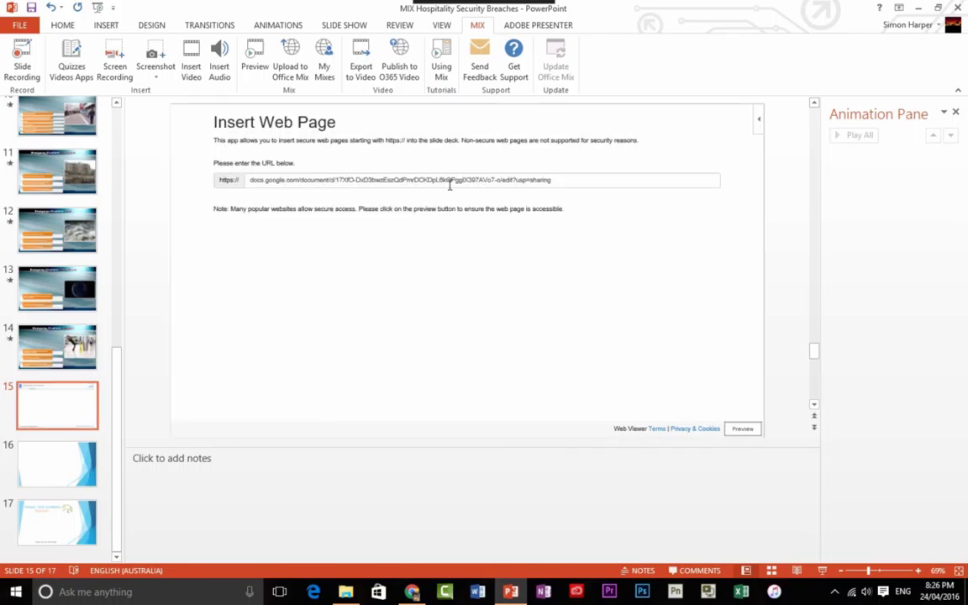
left_click(743, 430)
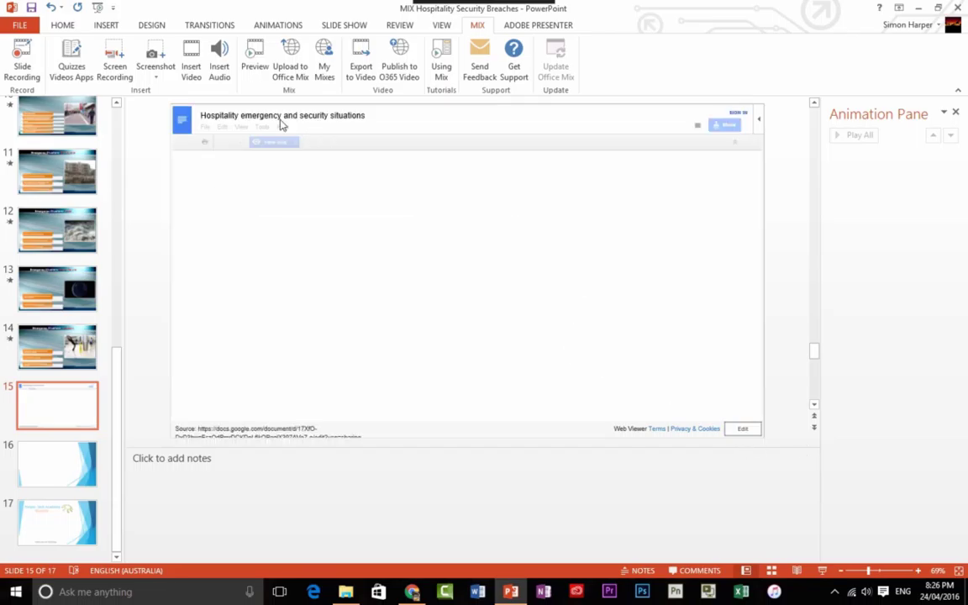
Step: Switch to Chrome, look through the Hospitality emergency and security situations Google Doc, and return to PowerPoint
left_click(410, 589)
scroll(469, 378, "up", 10)
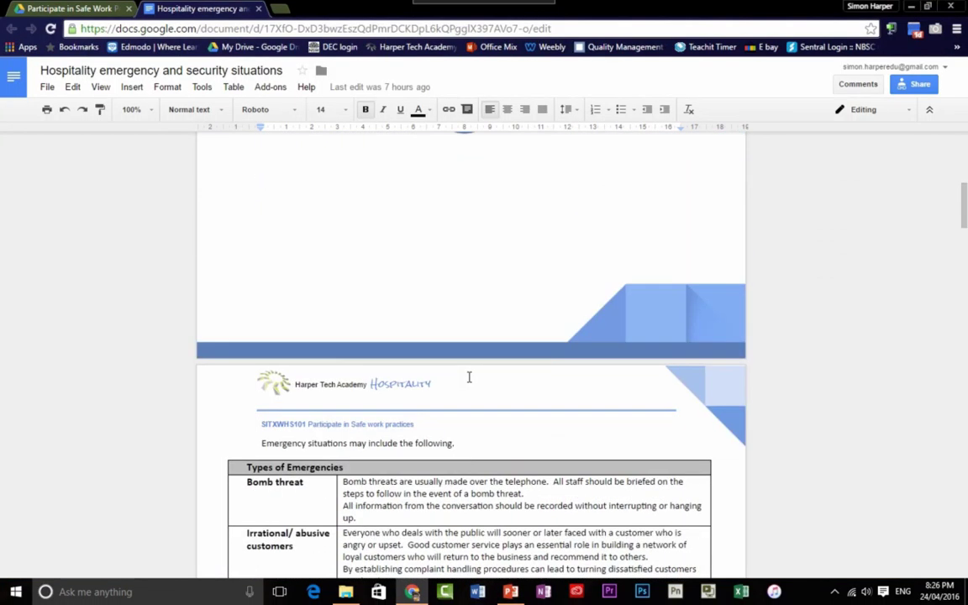
scroll(471, 311, "down", 3)
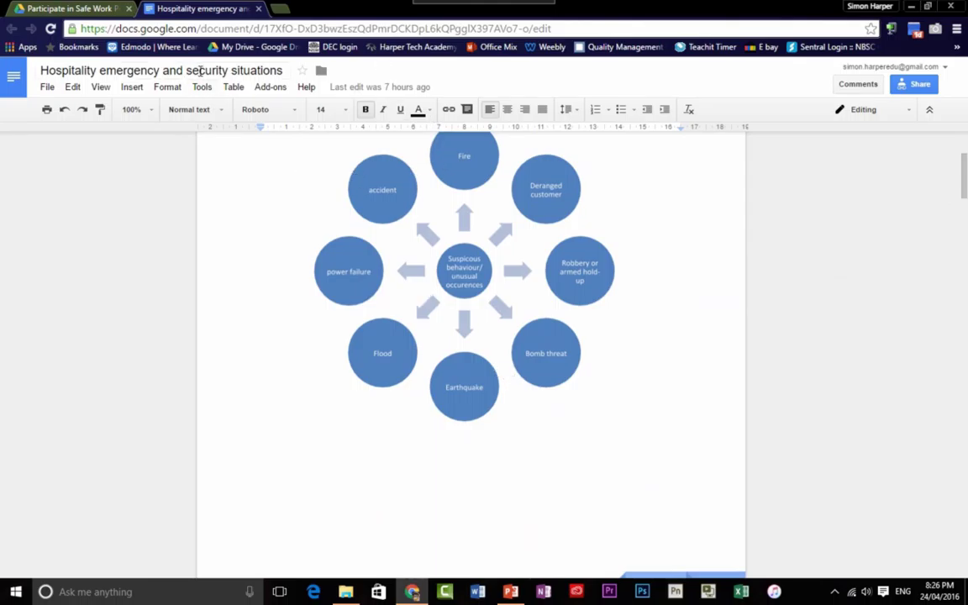
left_click(509, 593)
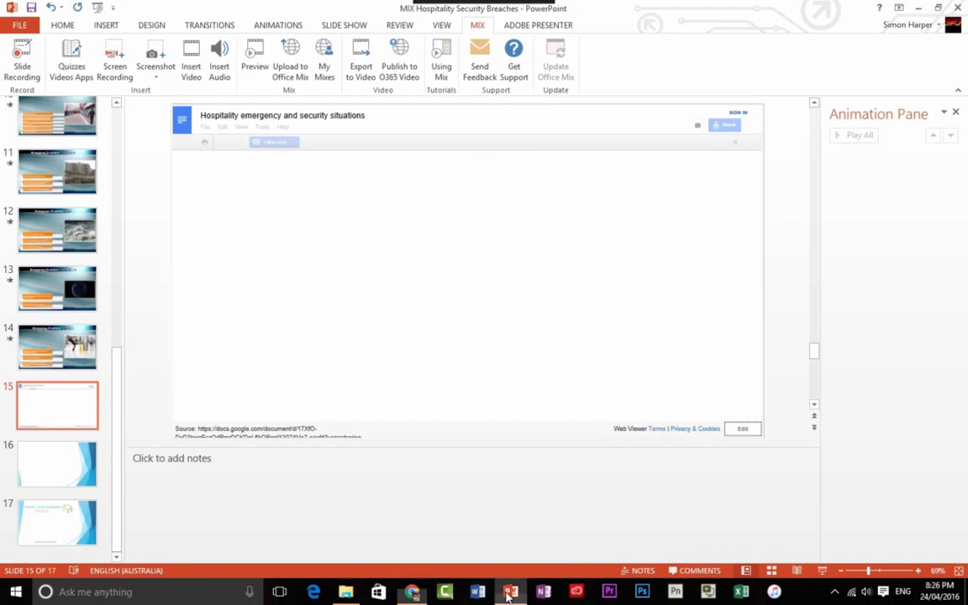